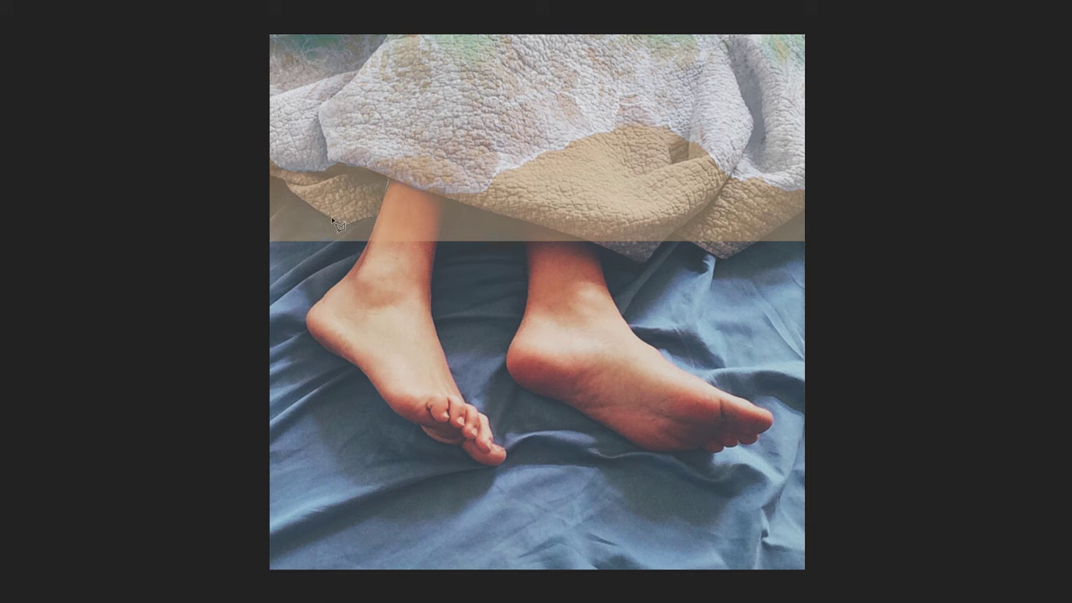
Step: Lasso around the blanket to mask the beach layer, then zoom in on the blanket edge
mouse_move(286, 185)
mouse_down()
mouse_move(677, 238)
mouse_move(653, 263)
mouse_up()
drag(589, 245, 390, 183)
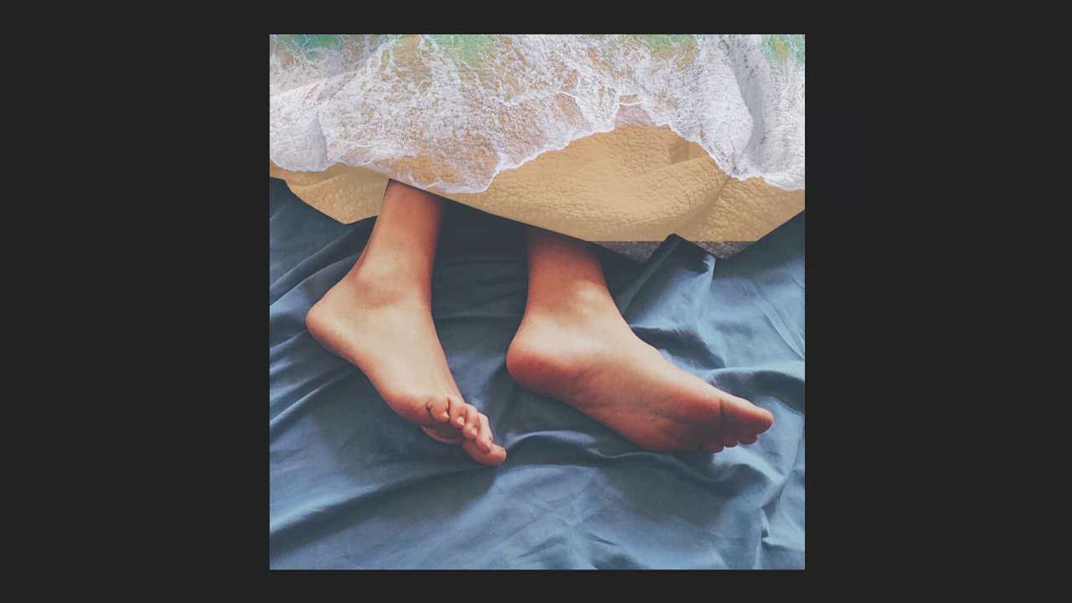
click(754, 180)
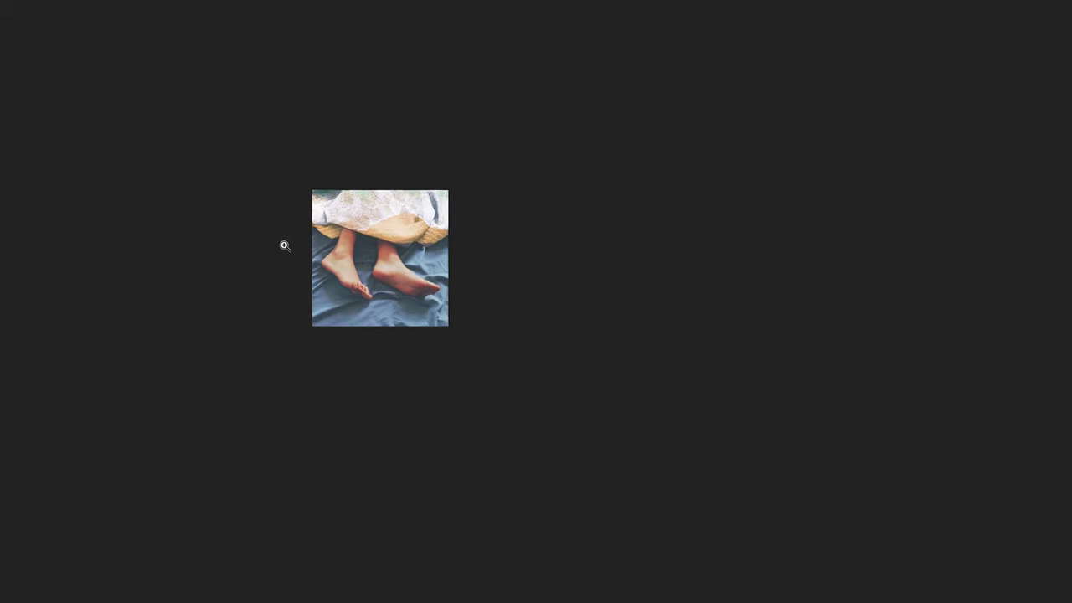
Step: Place the beach image over the feet photo and lasso a patch of its sand
drag(573, 250, 591, 302)
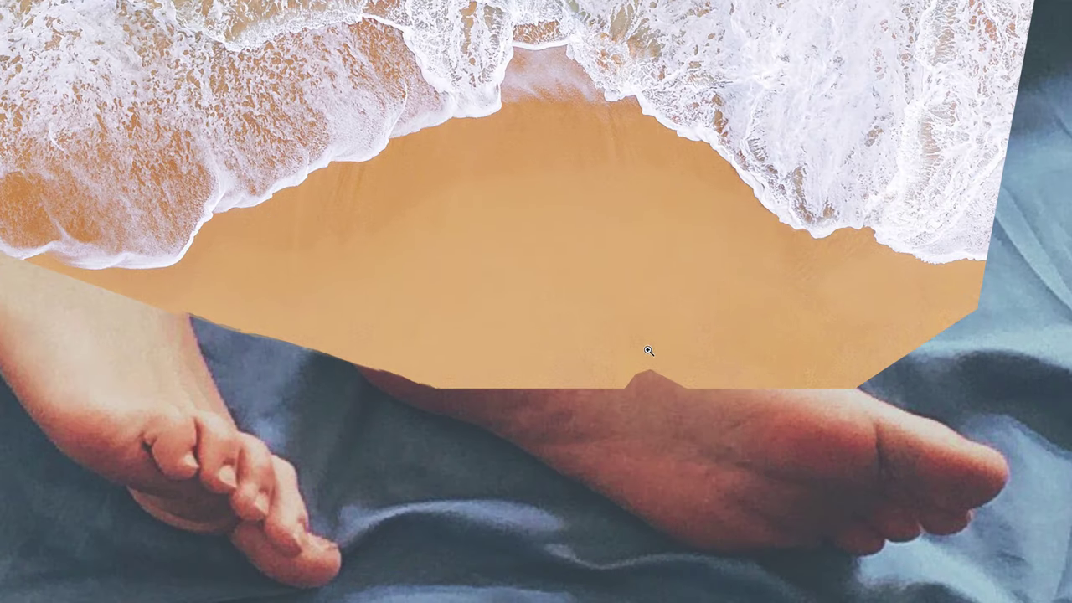
click(589, 297)
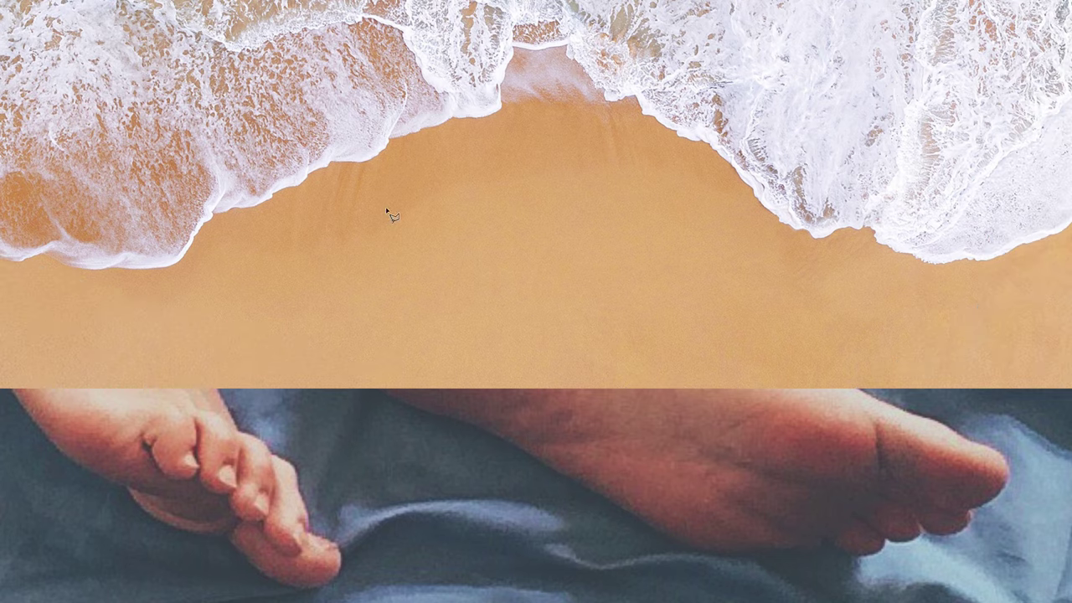
drag(215, 224, 102, 372)
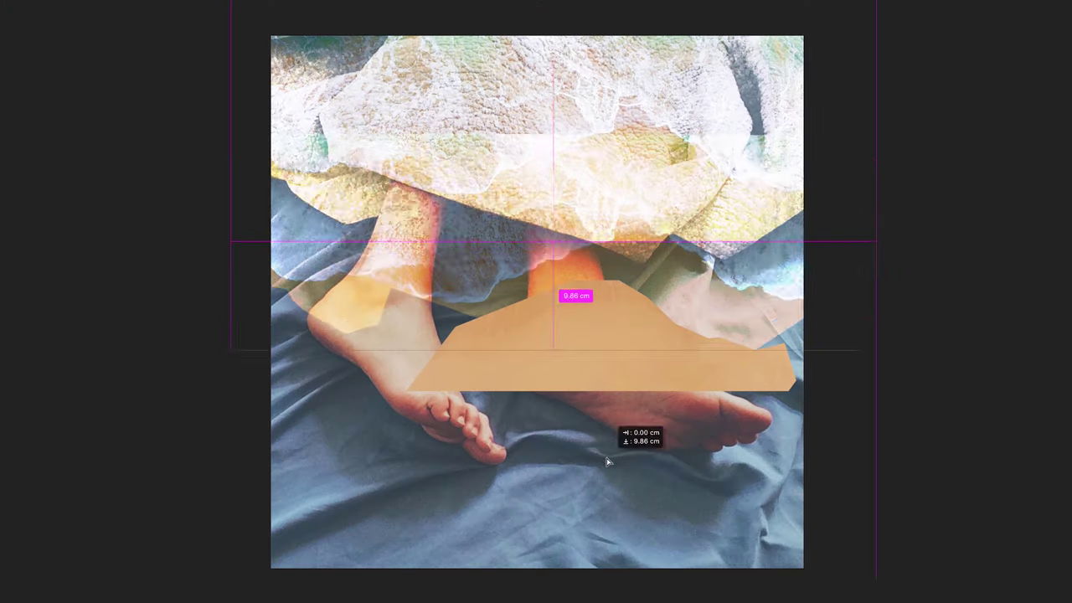
Step: Alt-drag overlapping copies of the sand patch down until they cover the sheet
mouse_move(609, 373)
mouse_down()
mouse_move(456, 365)
mouse_move(484, 361)
mouse_up()
mouse_move(944, 328)
mouse_down()
mouse_move(830, 377)
mouse_move(687, 497)
mouse_up()
drag(727, 444, 725, 396)
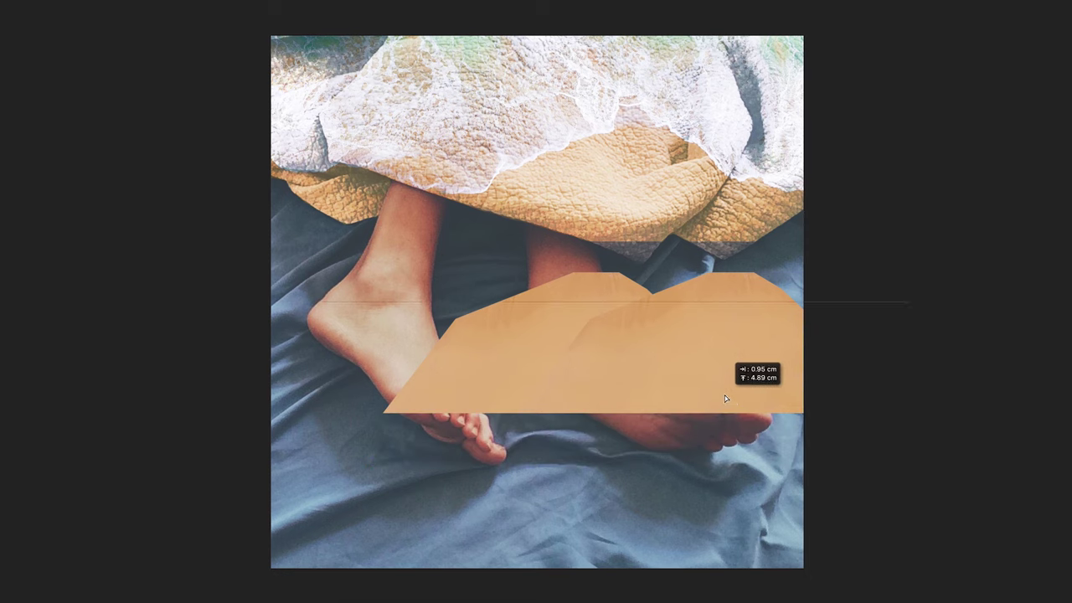
key(ctrl+z)
drag(750, 431, 760, 377)
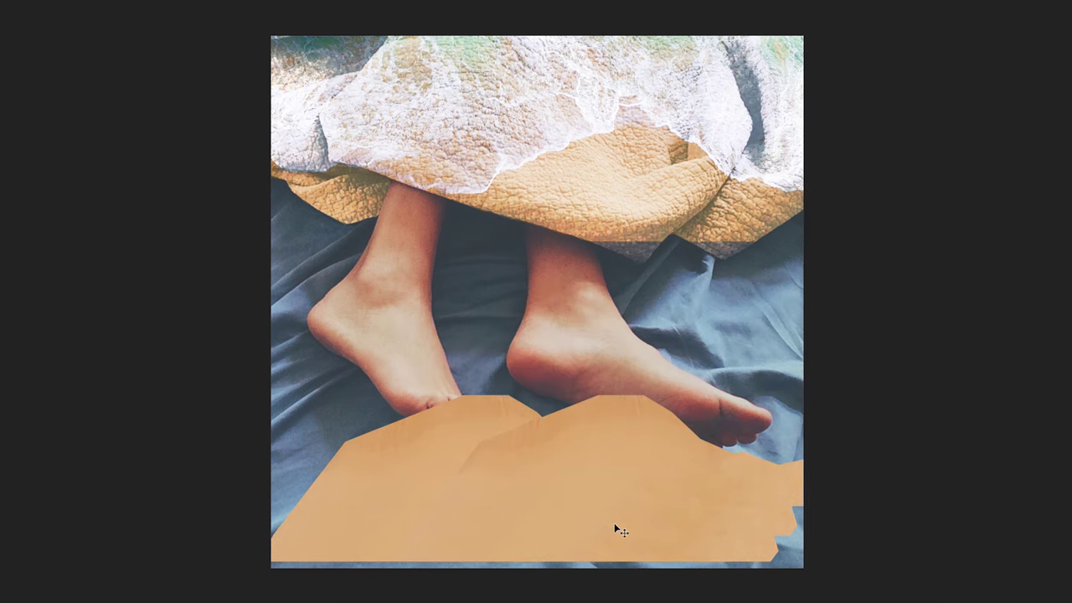
drag(444, 358, 493, 429)
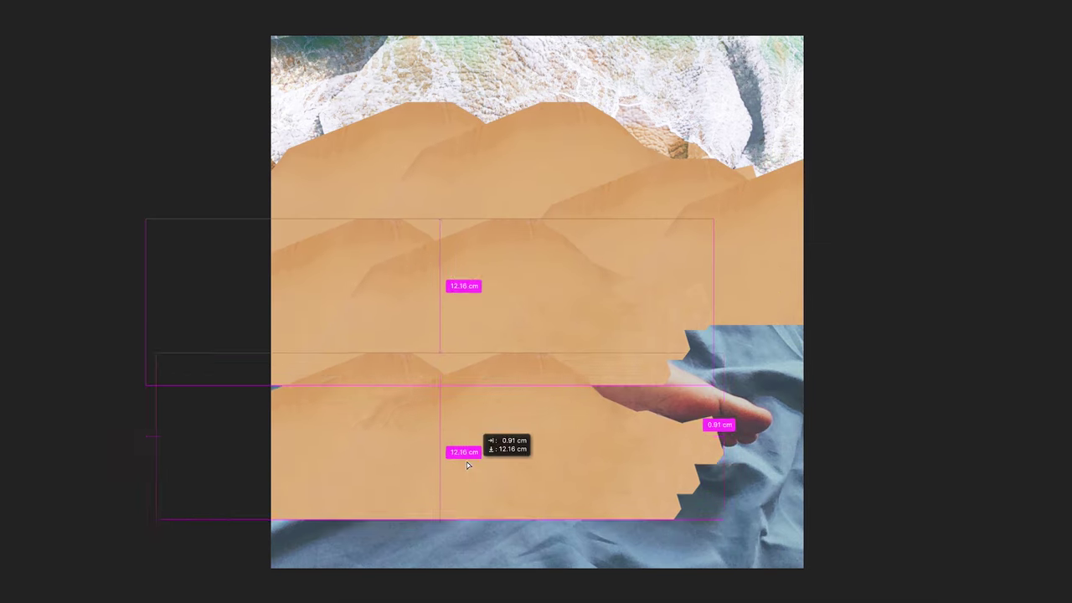
drag(766, 366, 457, 490)
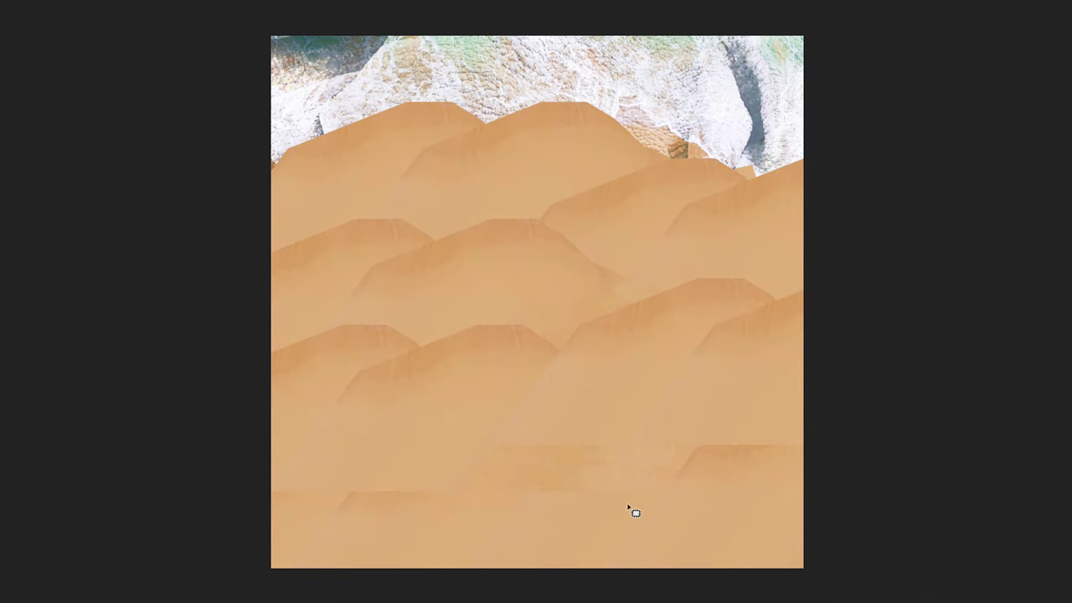
Step: Patch the seams and dune ridges on the lower sand with nearby clean sand
drag(713, 531, 718, 490)
key(ctrl+d)
mouse_move(499, 489)
mouse_down()
mouse_move(498, 512)
mouse_move(667, 472)
mouse_up()
mouse_move(369, 412)
mouse_down()
mouse_move(273, 412)
mouse_move(419, 486)
mouse_up()
key(ctrl+d)
mouse_move(591, 372)
mouse_down()
mouse_move(598, 286)
mouse_move(551, 376)
mouse_move(527, 314)
mouse_move(517, 359)
mouse_up()
key(ctrl+d)
drag(719, 298, 597, 434)
key(ctrl+d)
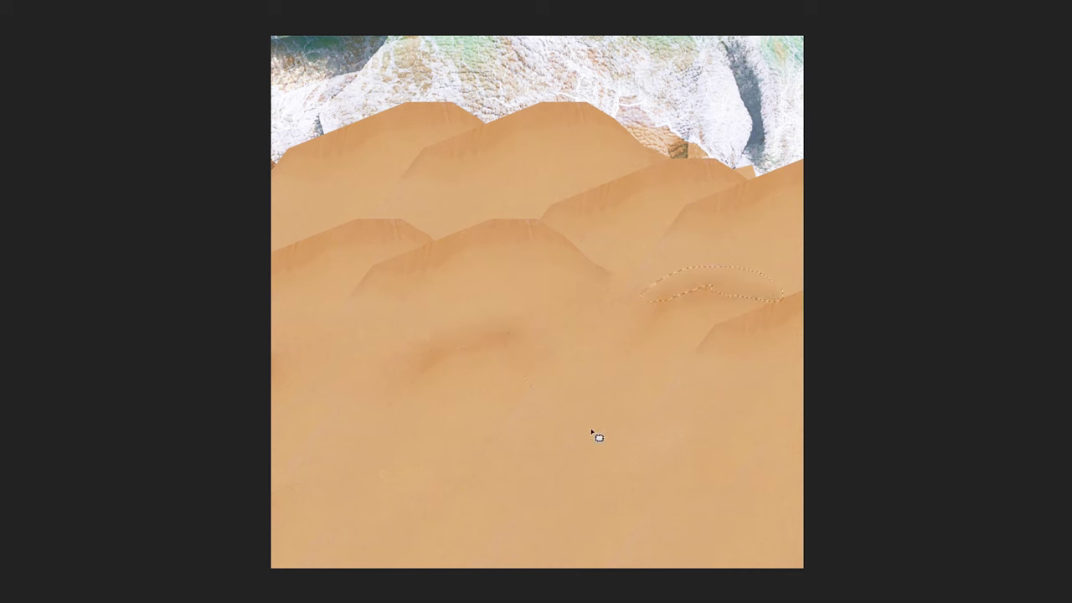
mouse_move(585, 257)
mouse_down()
mouse_move(621, 267)
mouse_move(650, 459)
mouse_up()
key(ctrl+d)
Step: Raise the sand layer, patch the remaining right-side seams, then move it back below the waves
drag(646, 274, 651, 159)
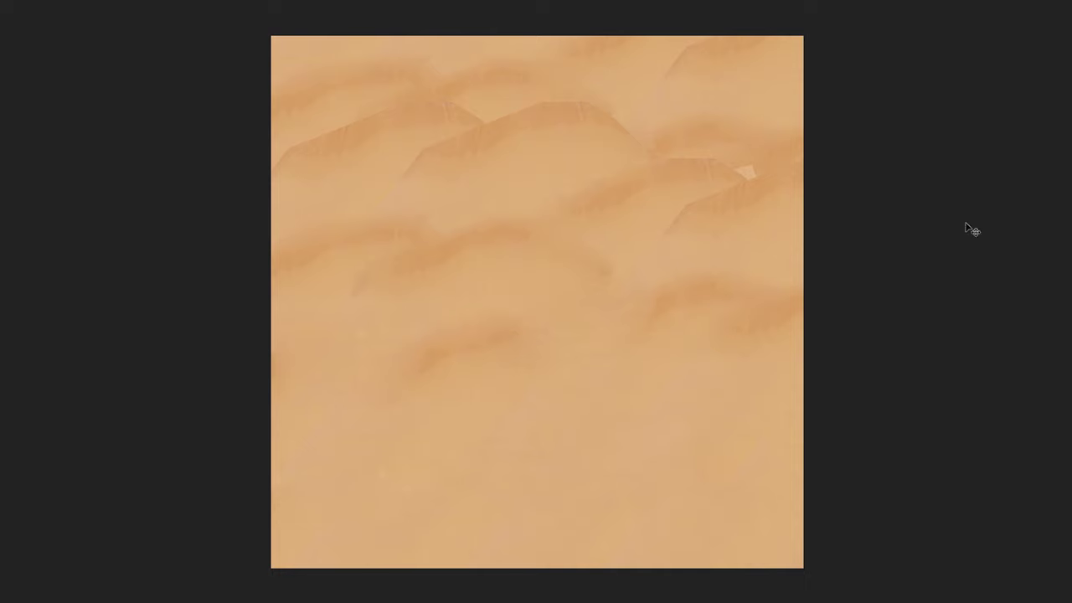
drag(754, 196, 767, 219)
drag(804, 163, 800, 156)
drag(720, 281, 688, 291)
key(ctrl+d)
mouse_move(728, 41)
mouse_down()
mouse_move(605, 105)
mouse_move(652, 151)
mouse_up()
mouse_move(738, 215)
mouse_down()
mouse_move(684, 448)
mouse_move(657, 430)
mouse_up()
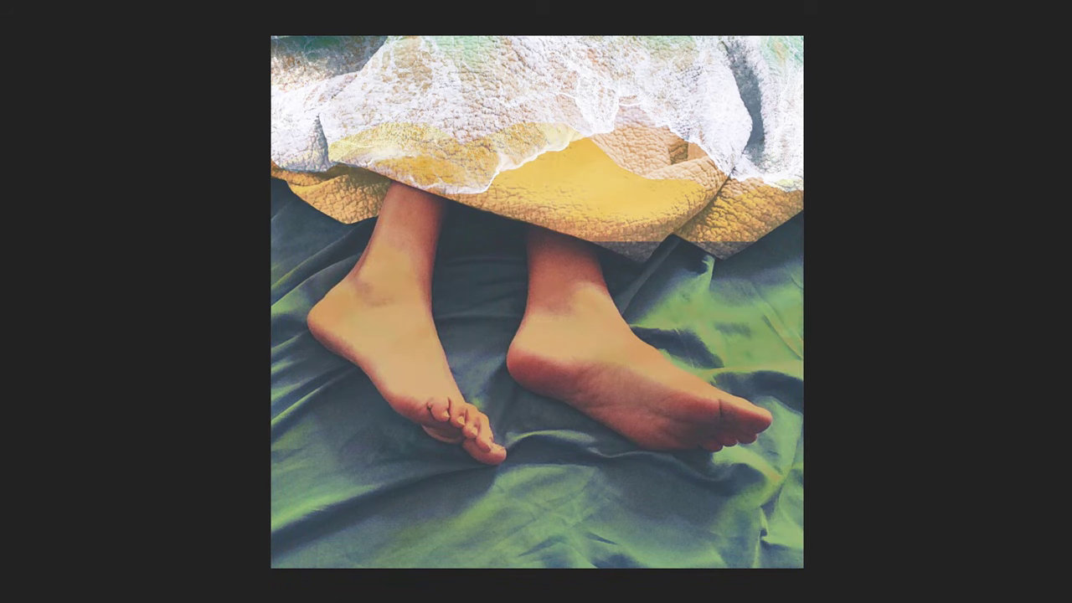
Step: Invert the blanket selection so it targets the sheet and feet, then duplicate the layer
key(ctrl+shift+i)
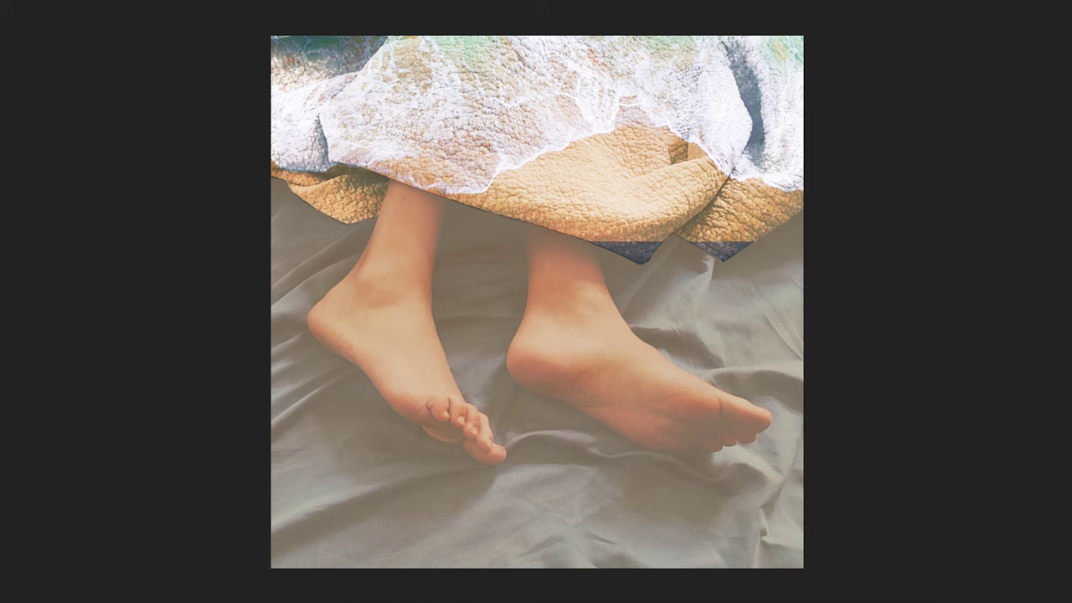
click(1052, 216)
Step: Duplicate the layer twice and clip the colour adjustment so only the blanket sand turns yellow
key(Return)
right_click(1039, 68)
click(1052, 181)
key(Return)
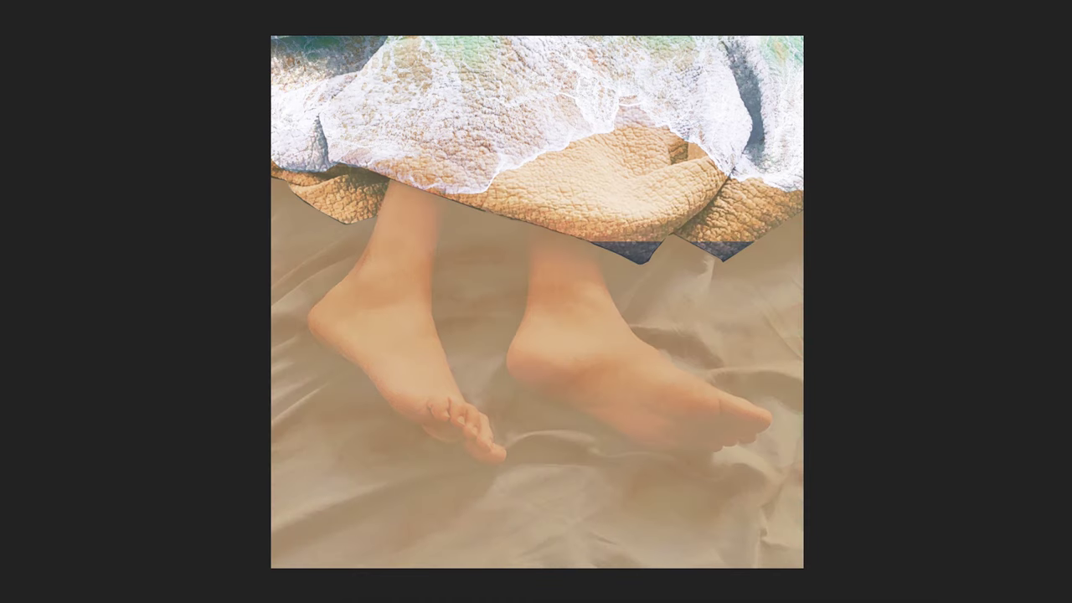
right_click(1038, 70)
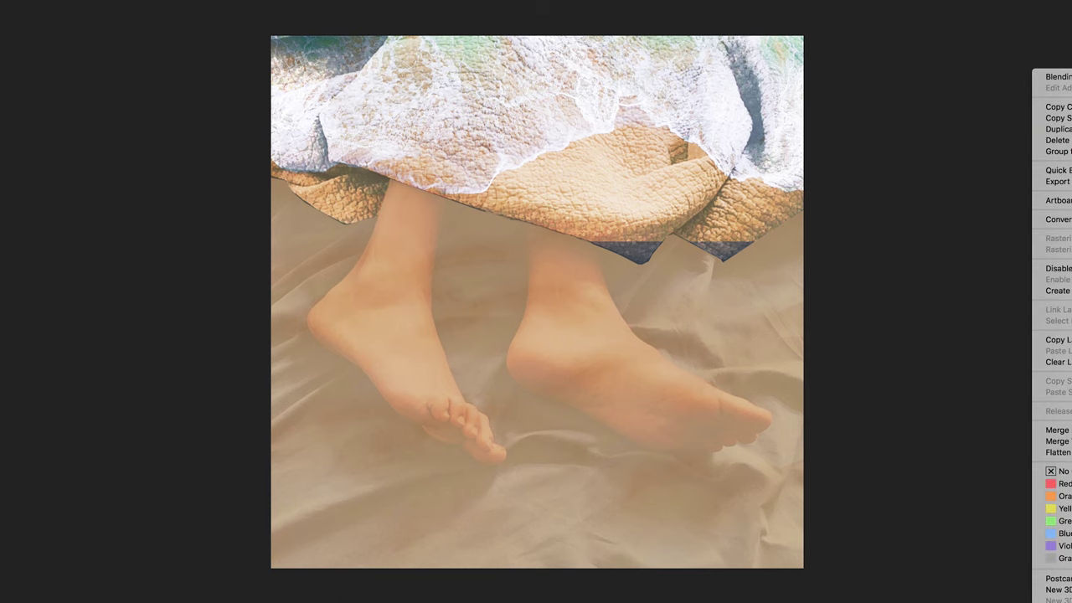
right_click(1038, 219)
click(1052, 242)
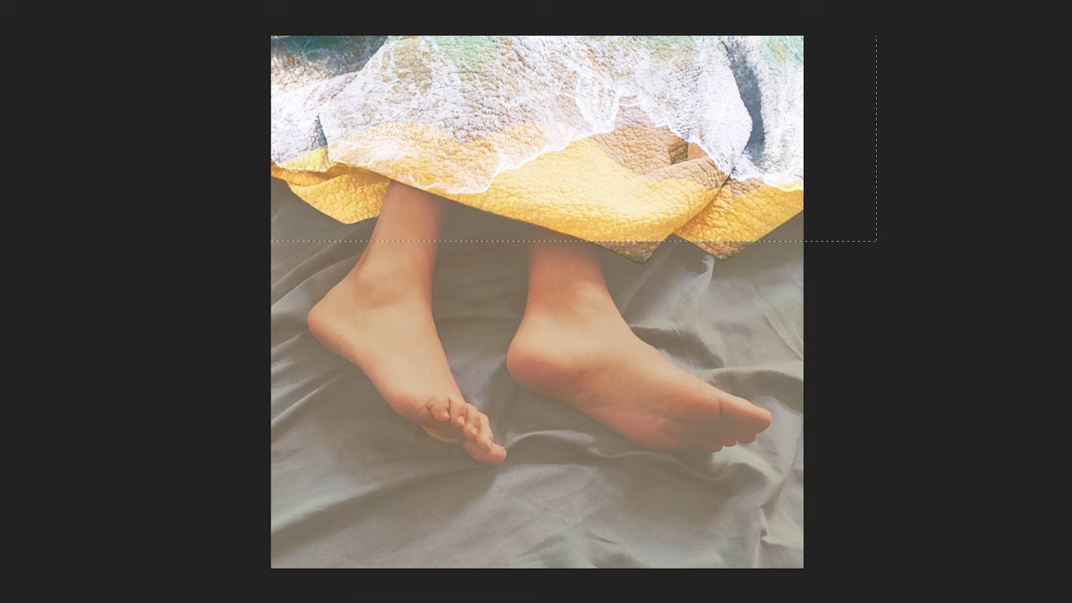
Step: Drag on the quilt to tone its yellow sand down to tan, then zoom in
drag(685, 183, 684, 186)
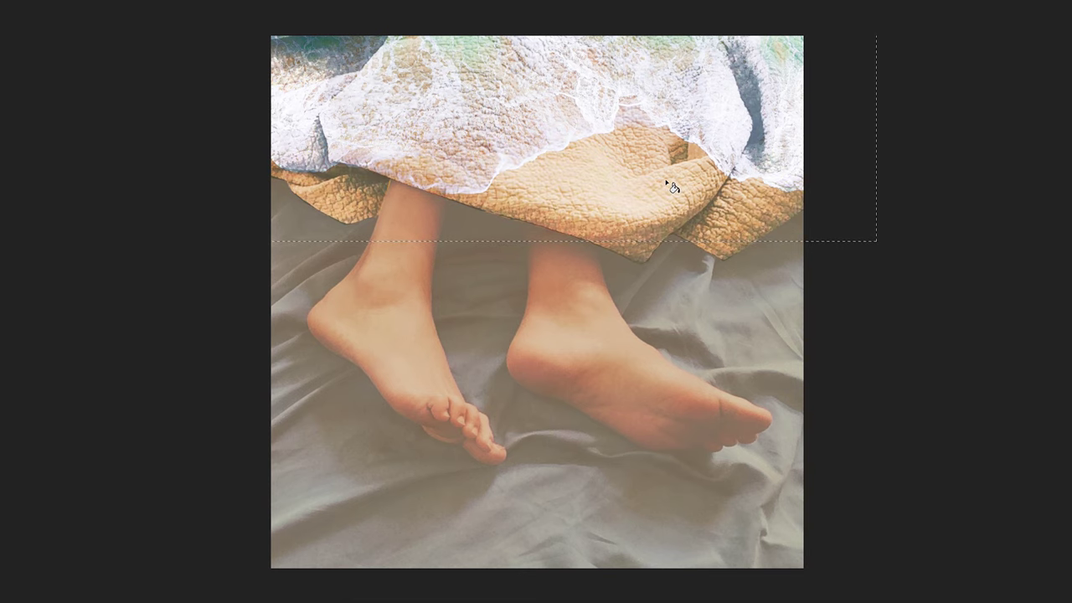
click(810, 248)
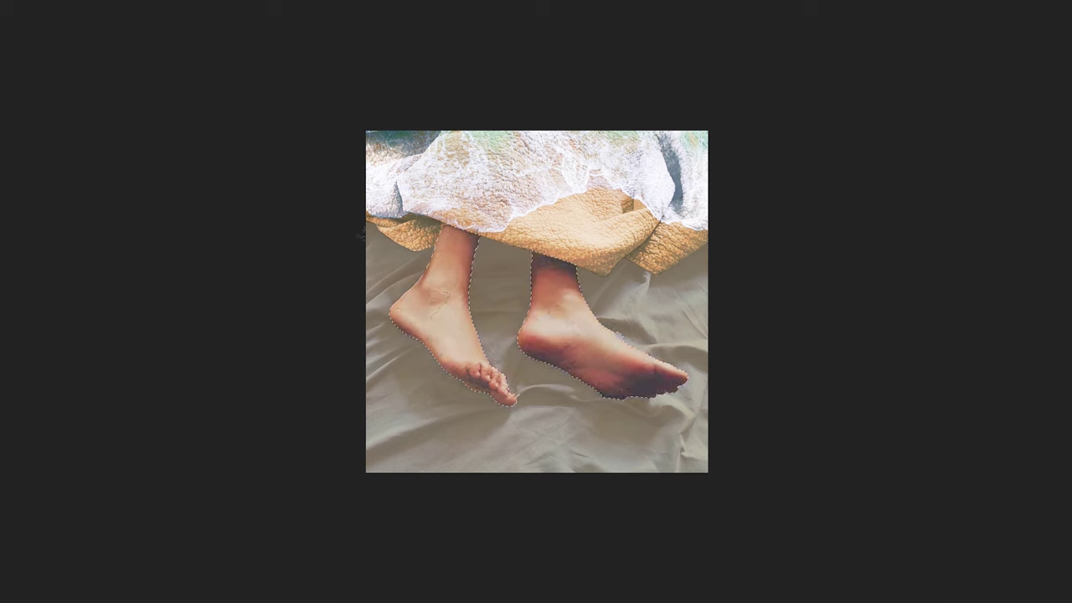
Step: Open the Lasso tool flyout to pick a different lasso variant
right_click(8, 35)
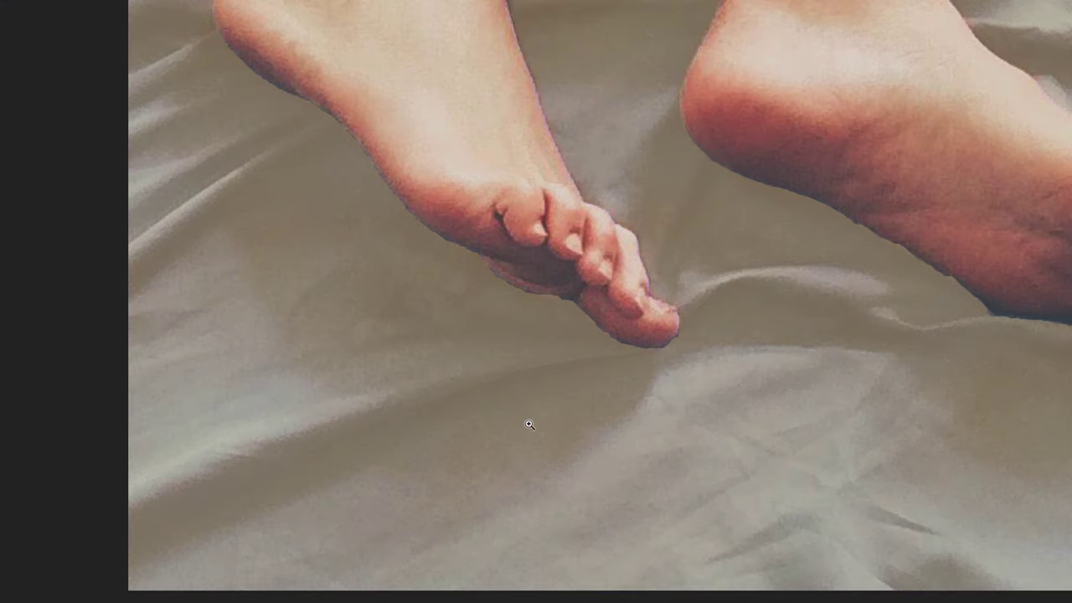
Step: Apply a Gaussian Blur with a 7.0-pixel radius to the bed photo layer
click(335, 2)
click(483, 129)
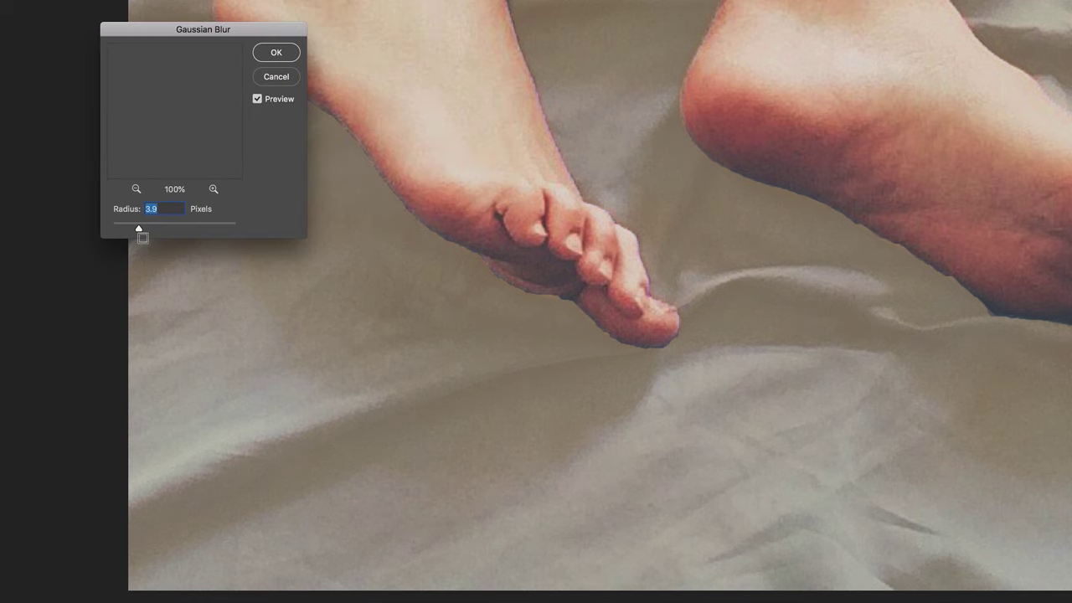
click(154, 229)
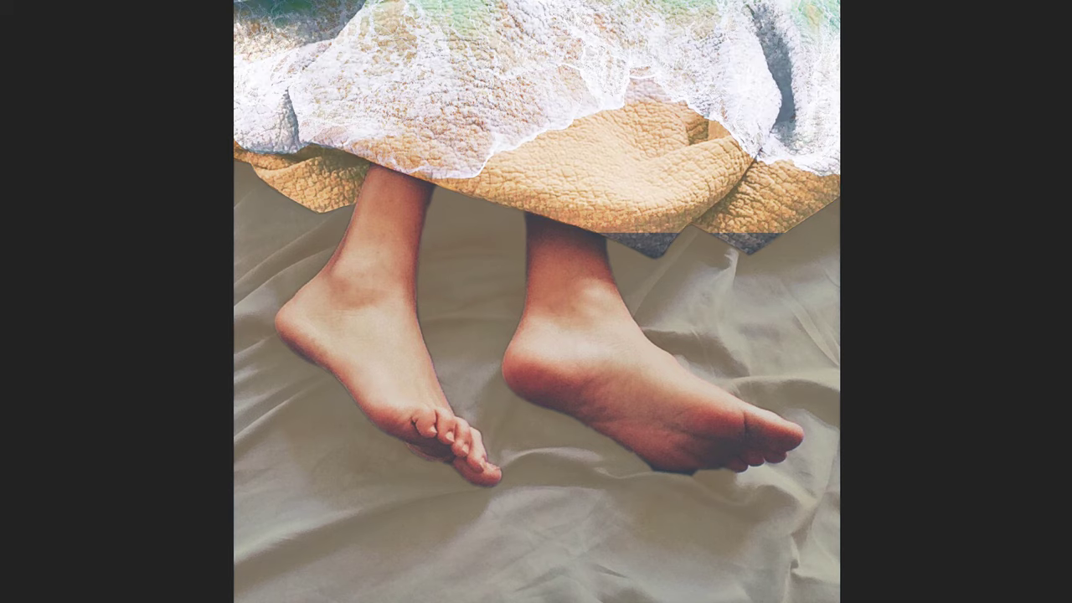
Step: Zoom out and scale the wave overlay past the blanket edges with Free Transform
key(ctrl+minus)
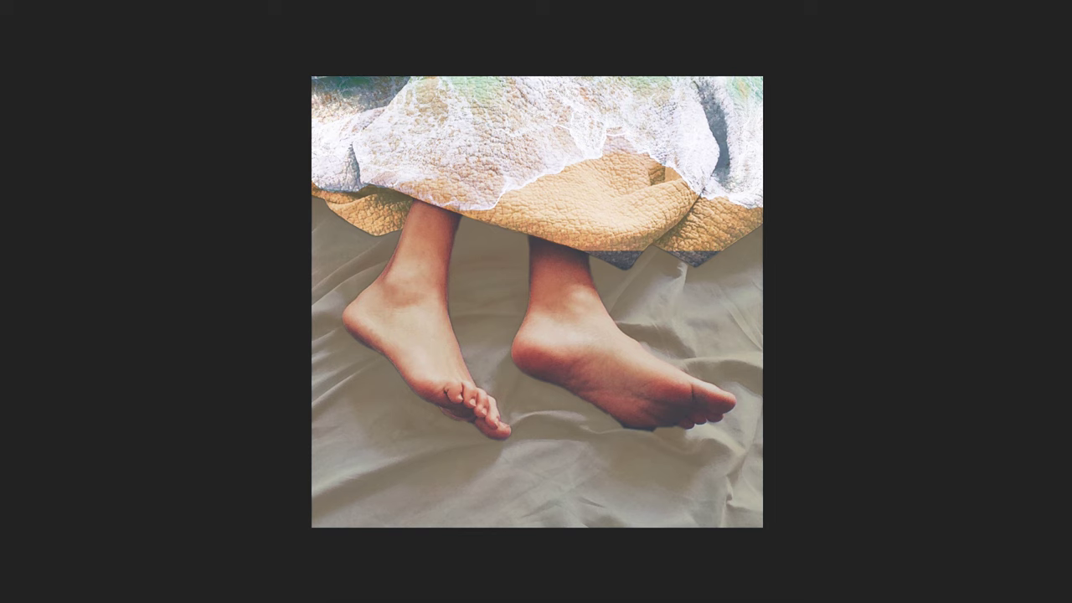
key(ctrl+t)
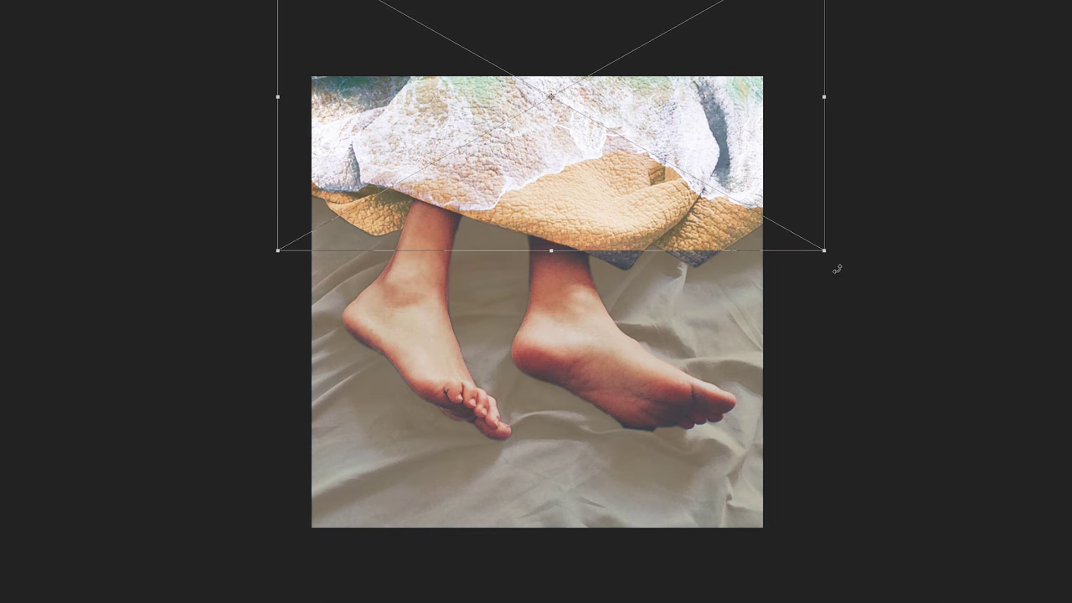
drag(830, 247, 864, 273)
key(Return)
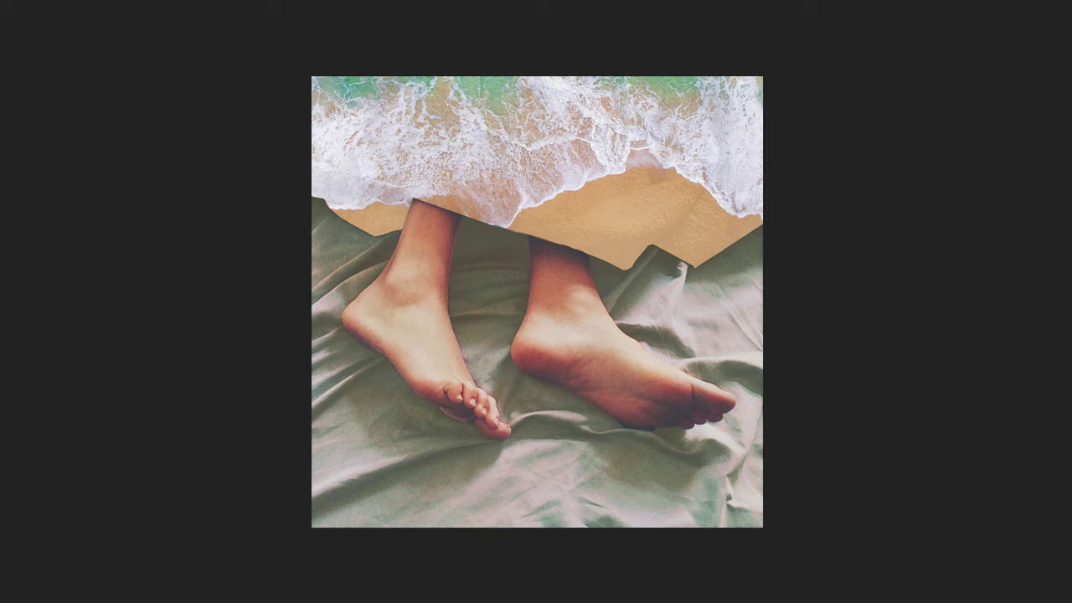
Step: Open Liquify on the wave layer with Show Backdrop on, zoomed to 100%, and pan across the waves
click(289, 1)
click(285, 32)
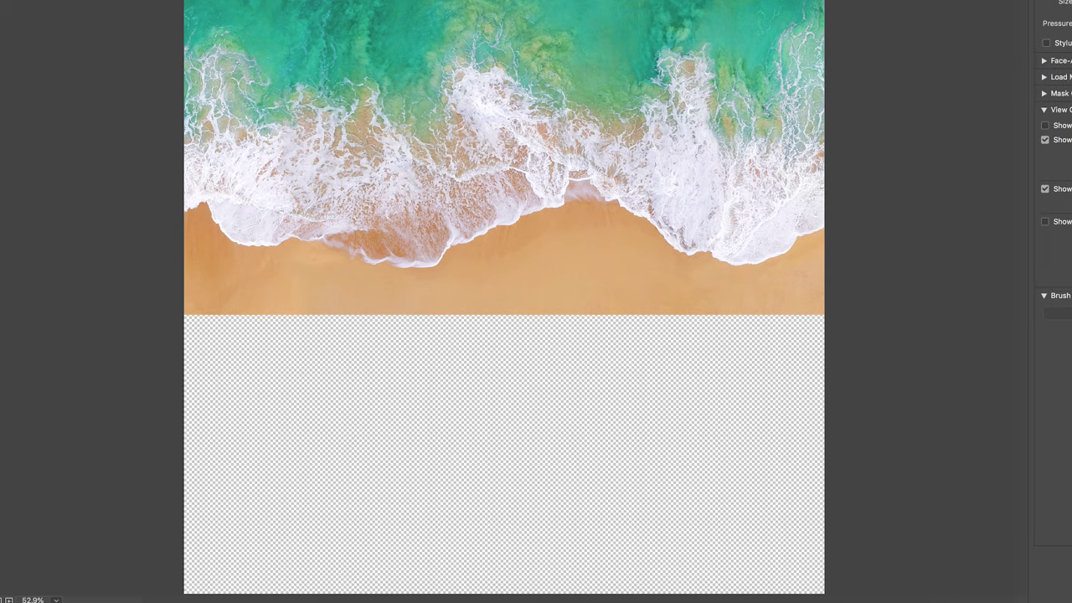
click(1045, 222)
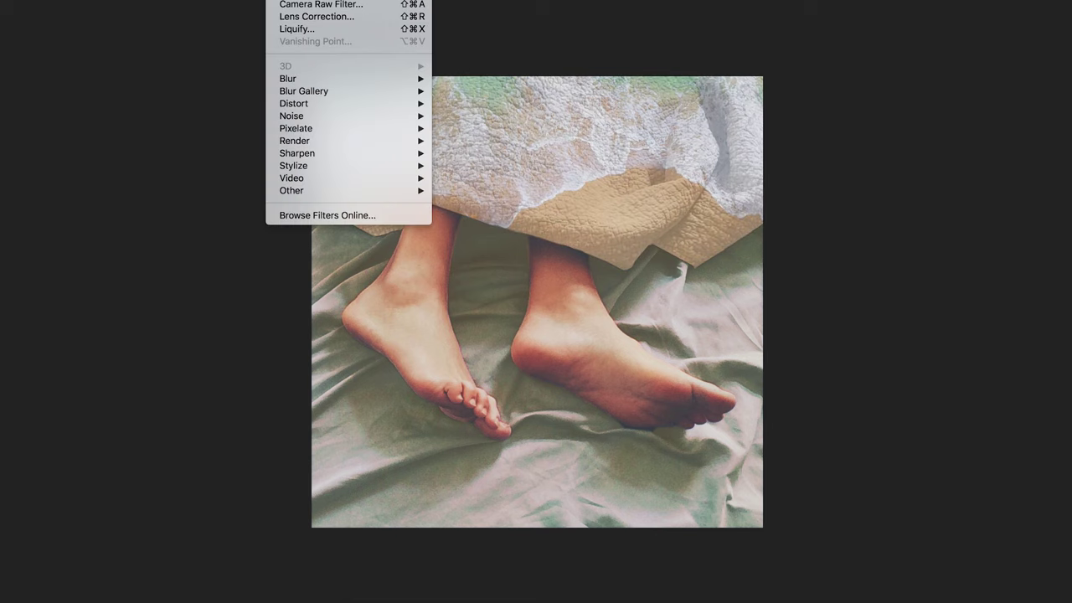
click(335, 29)
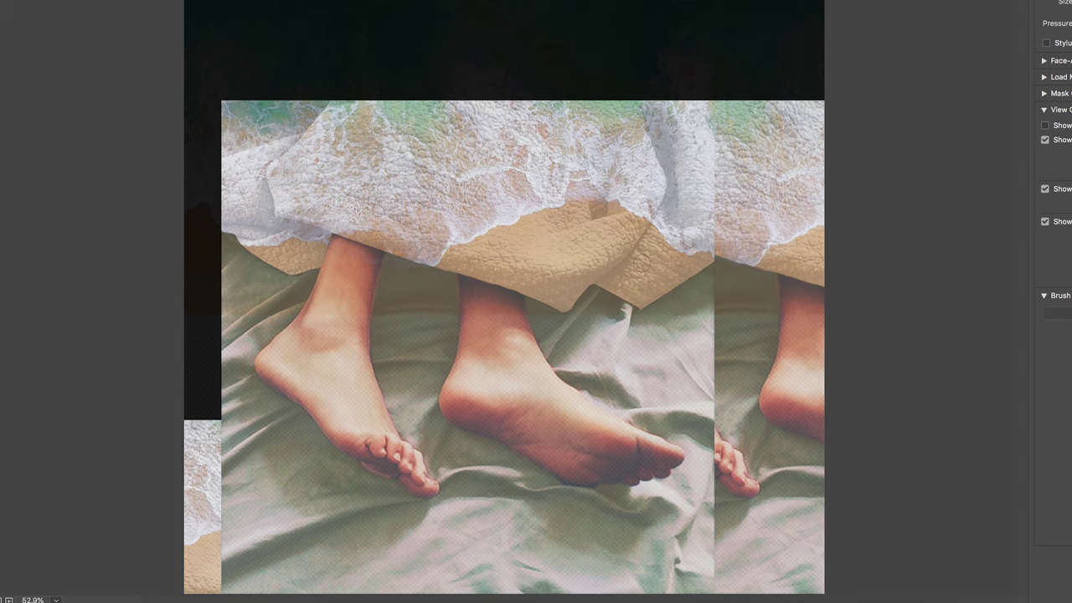
key(ctrl+1)
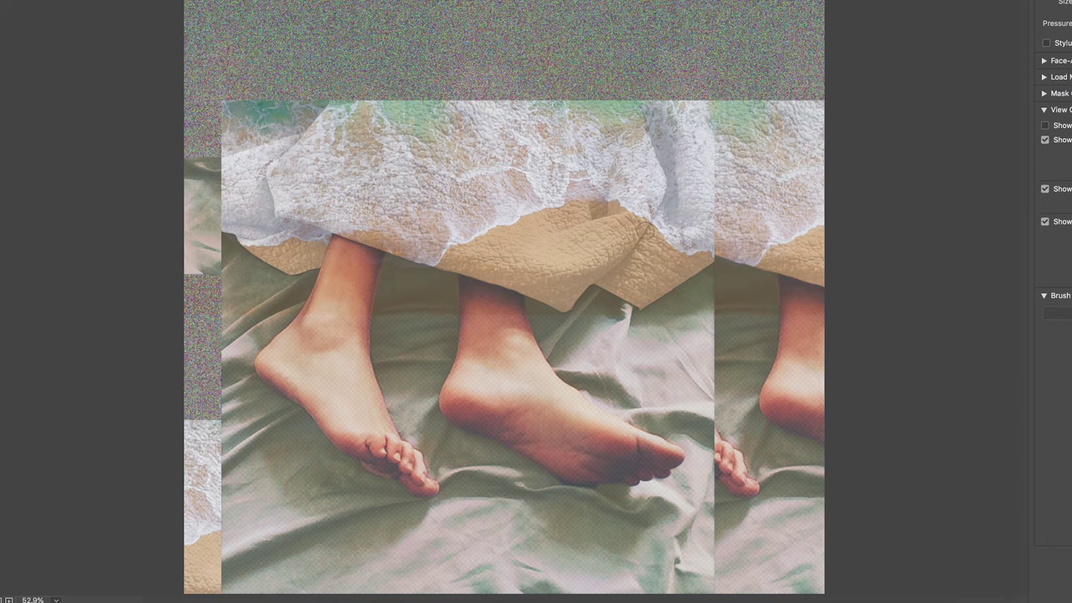
mouse_move(639, 208)
mouse_down()
mouse_move(624, 355)
mouse_move(260, 168)
mouse_up()
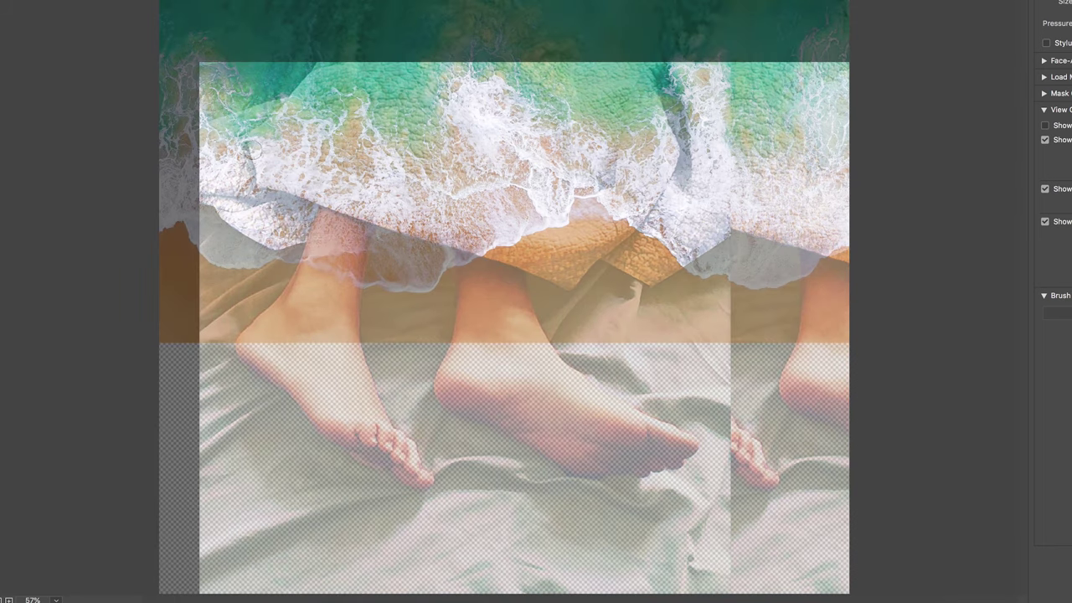
Step: Push the wave foam down along the blanket's folds with the Liquify forward-warp brush
drag(246, 151, 256, 194)
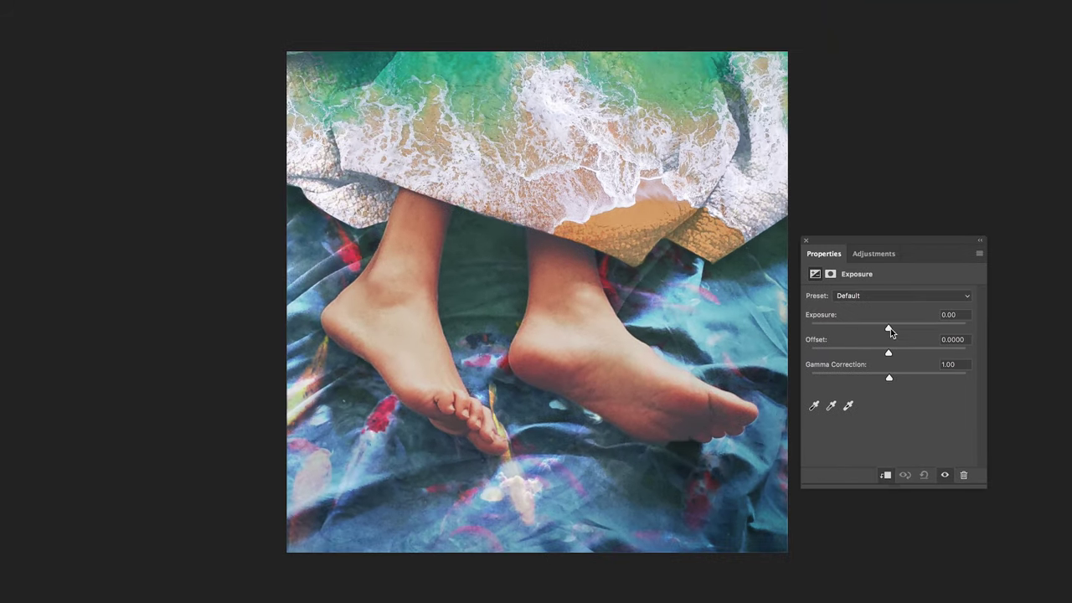
Step: Brighten the composite with an Exposure adjustment, raising exposure and gamma correction
drag(890, 329, 894, 328)
drag(889, 378, 870, 378)
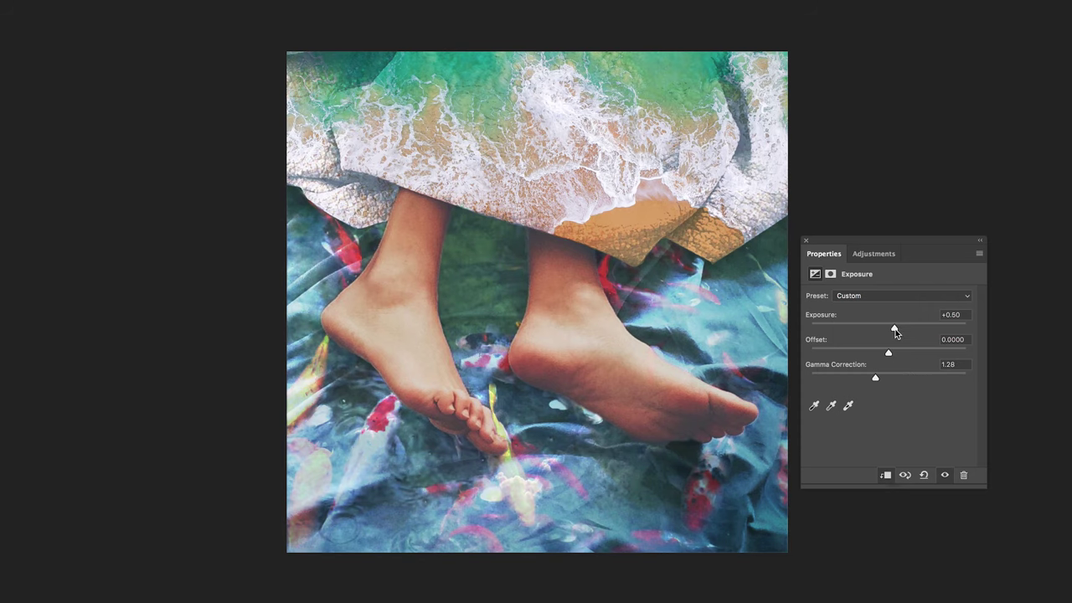
click(806, 241)
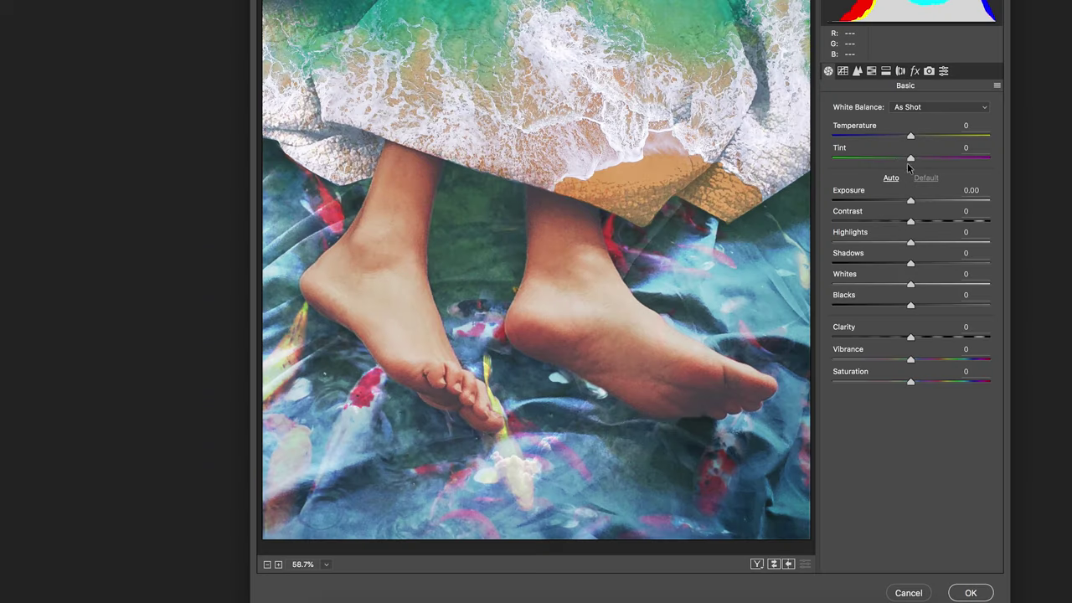
Step: Apply Camera Raw with exposure +0.10, contrast -15 and lifted shadows
drag(911, 201, 899, 223)
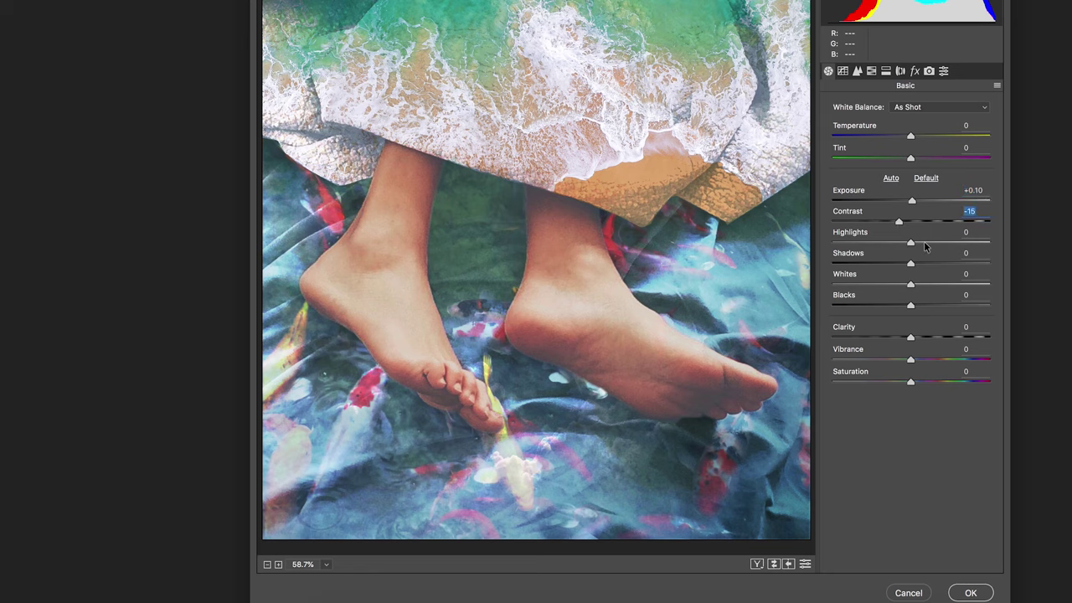
mouse_move(912, 263)
mouse_down()
mouse_move(936, 265)
mouse_move(915, 265)
mouse_move(904, 306)
mouse_move(847, 339)
mouse_move(911, 337)
mouse_move(833, 336)
mouse_move(943, 336)
mouse_move(921, 337)
mouse_up()
click(971, 593)
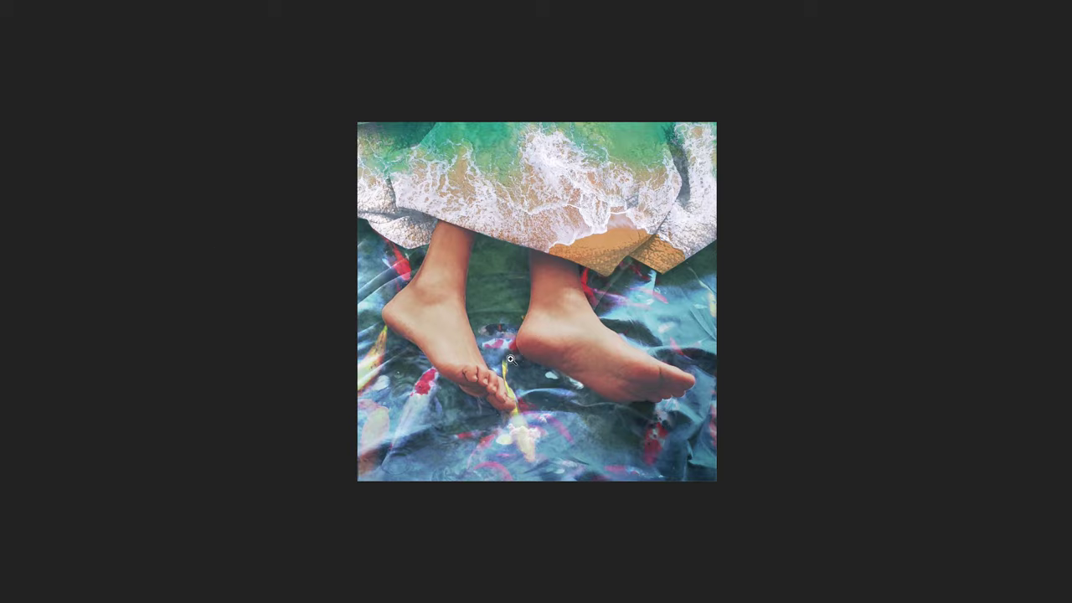
Step: Apply Oil Paint with Stylization 10.0, Cleanliness 8.2, Scale 10.0 and Bristle Detail 0
click(477, 215)
key(Tab)
key(Tab)
drag(937, 273, 906, 274)
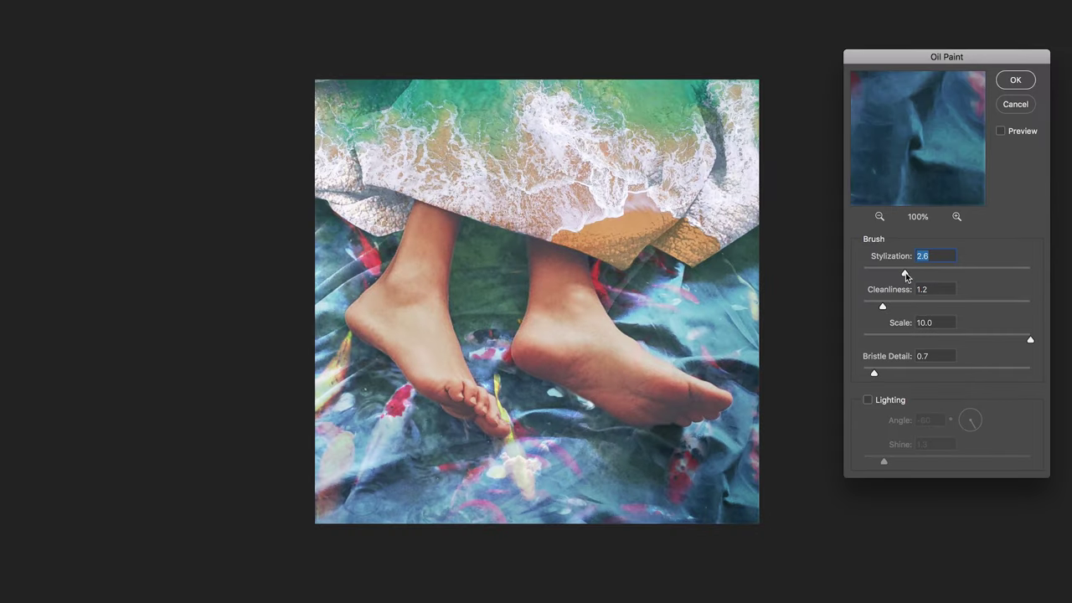
key(Tab)
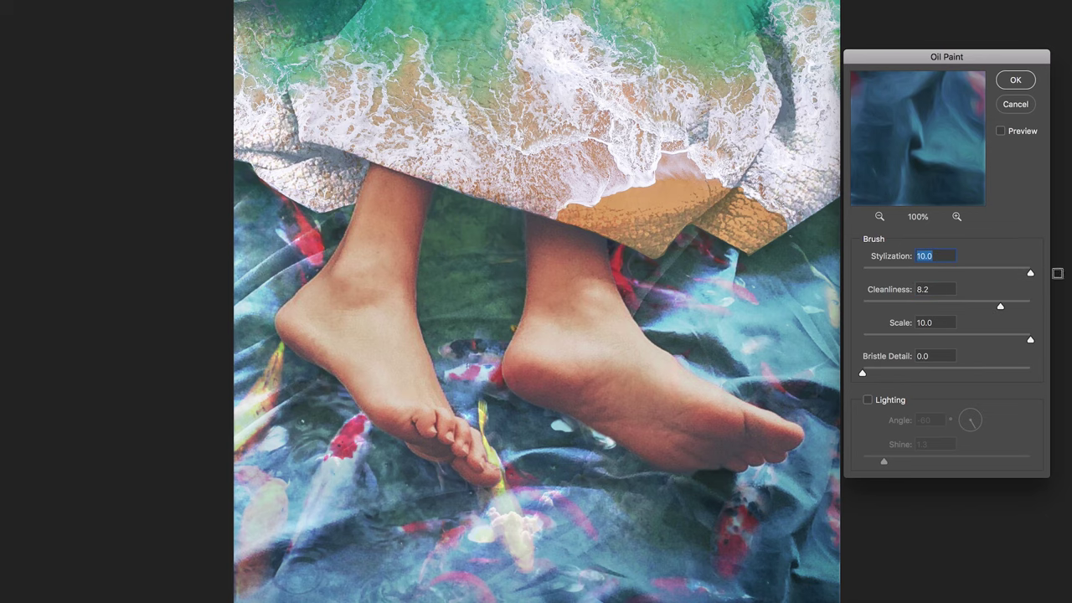
key(Return)
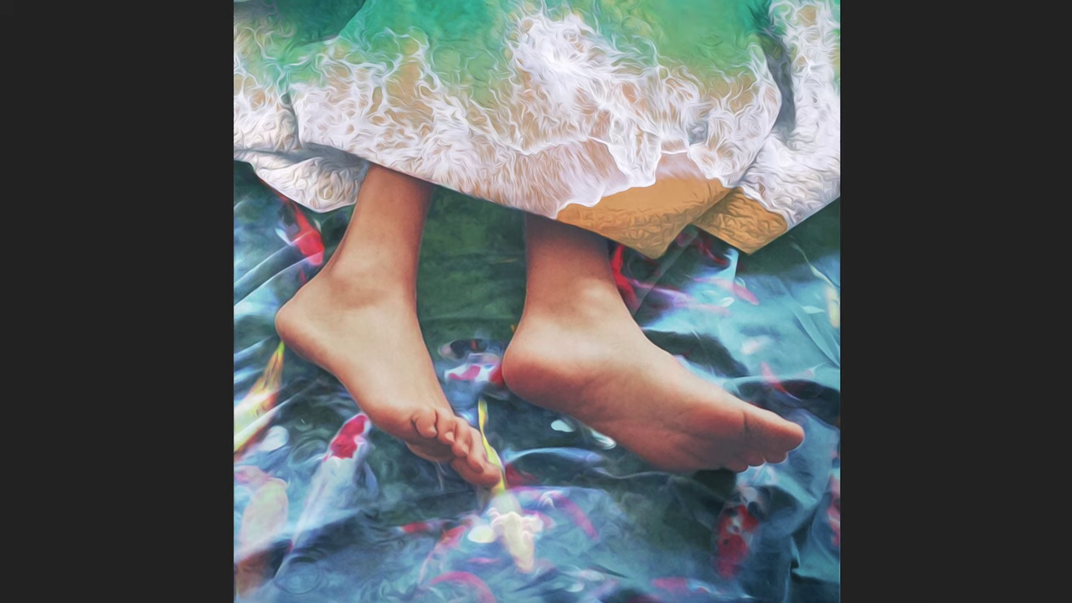